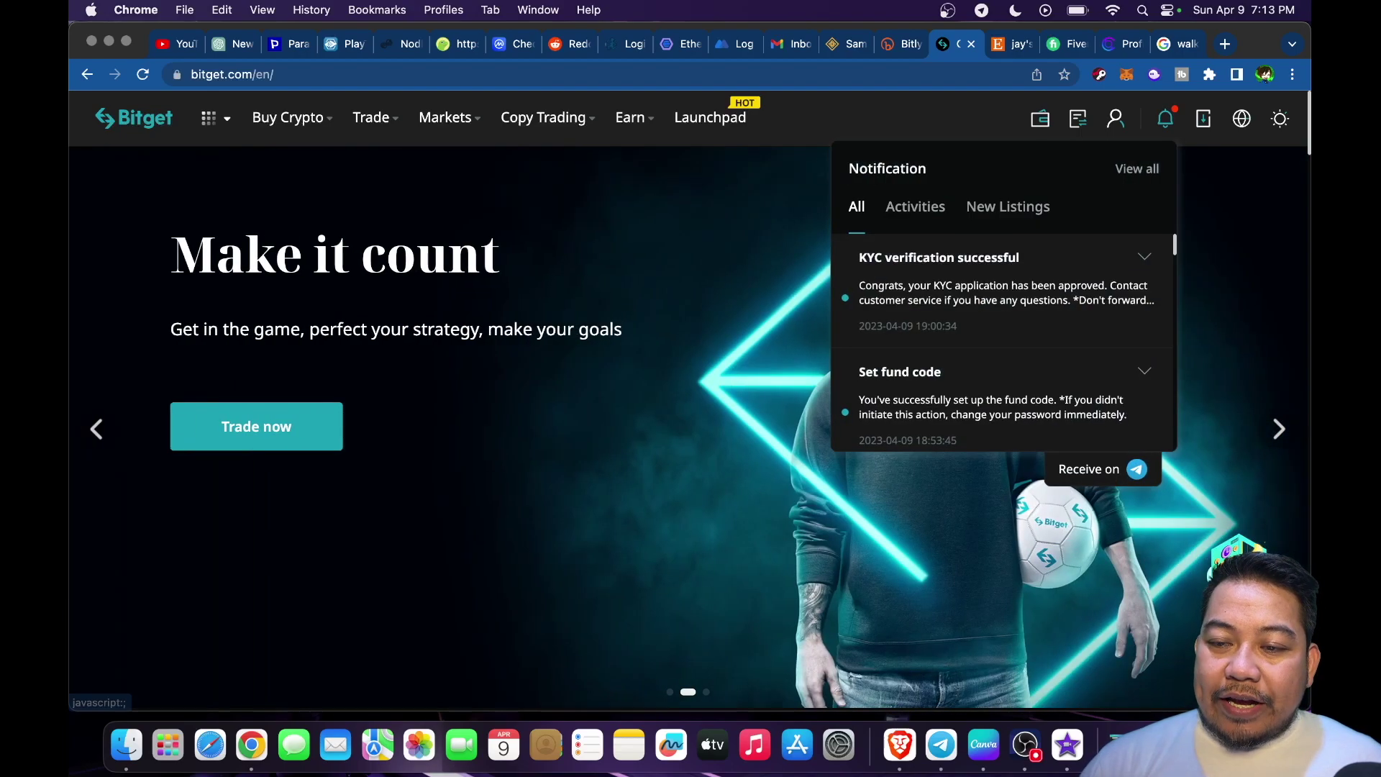
Step: Open the notifications page showing KYC approval and fund code setup
left_click(1136, 168)
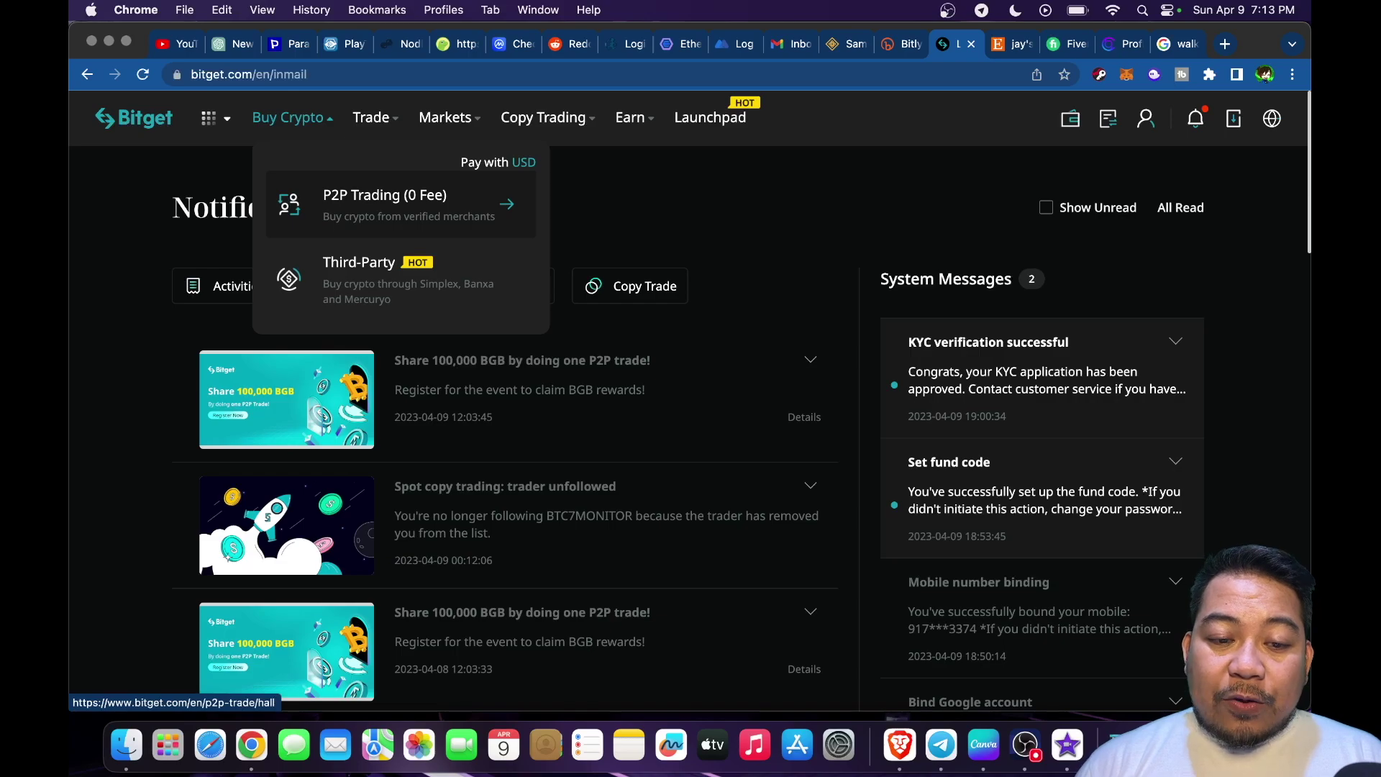
Step: Go to P2P Trading, then view the Spot Account balances
left_click(400, 203)
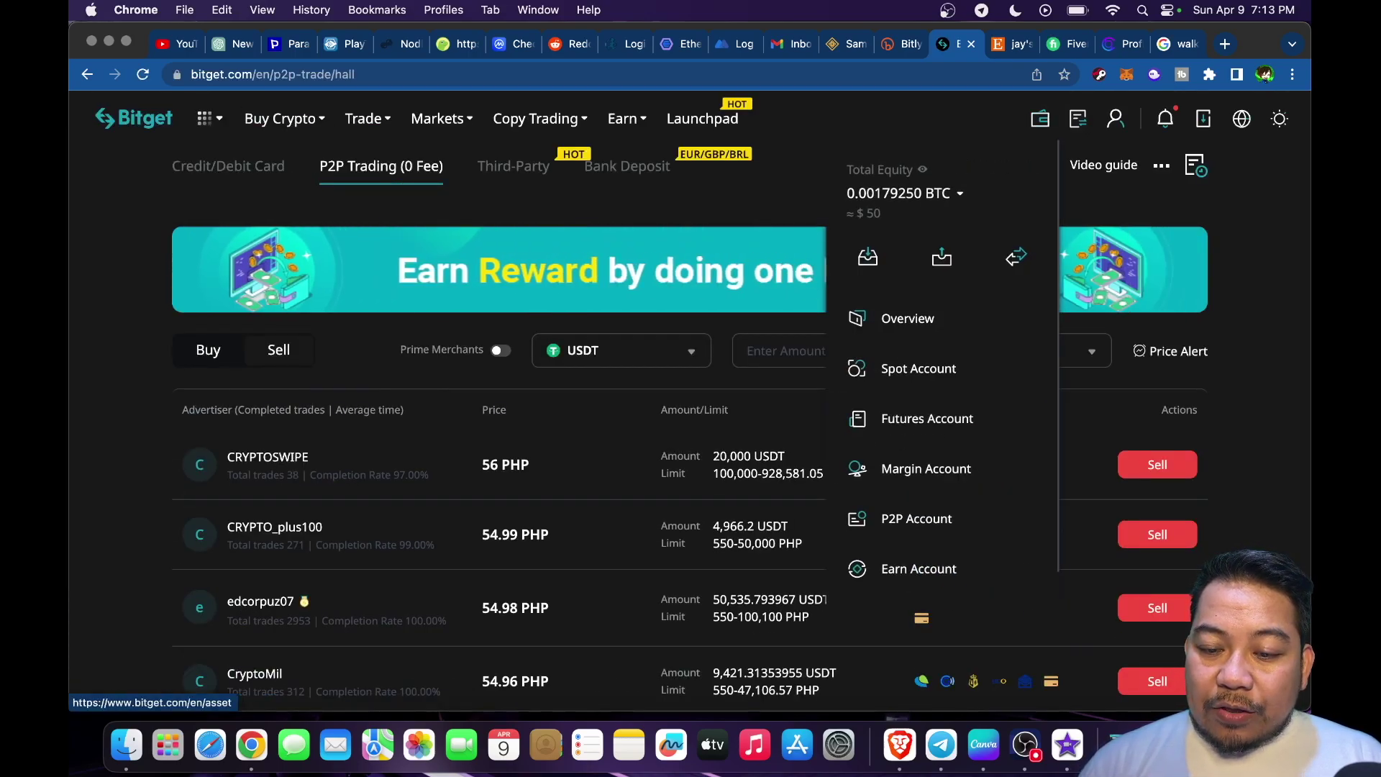
left_click(919, 367)
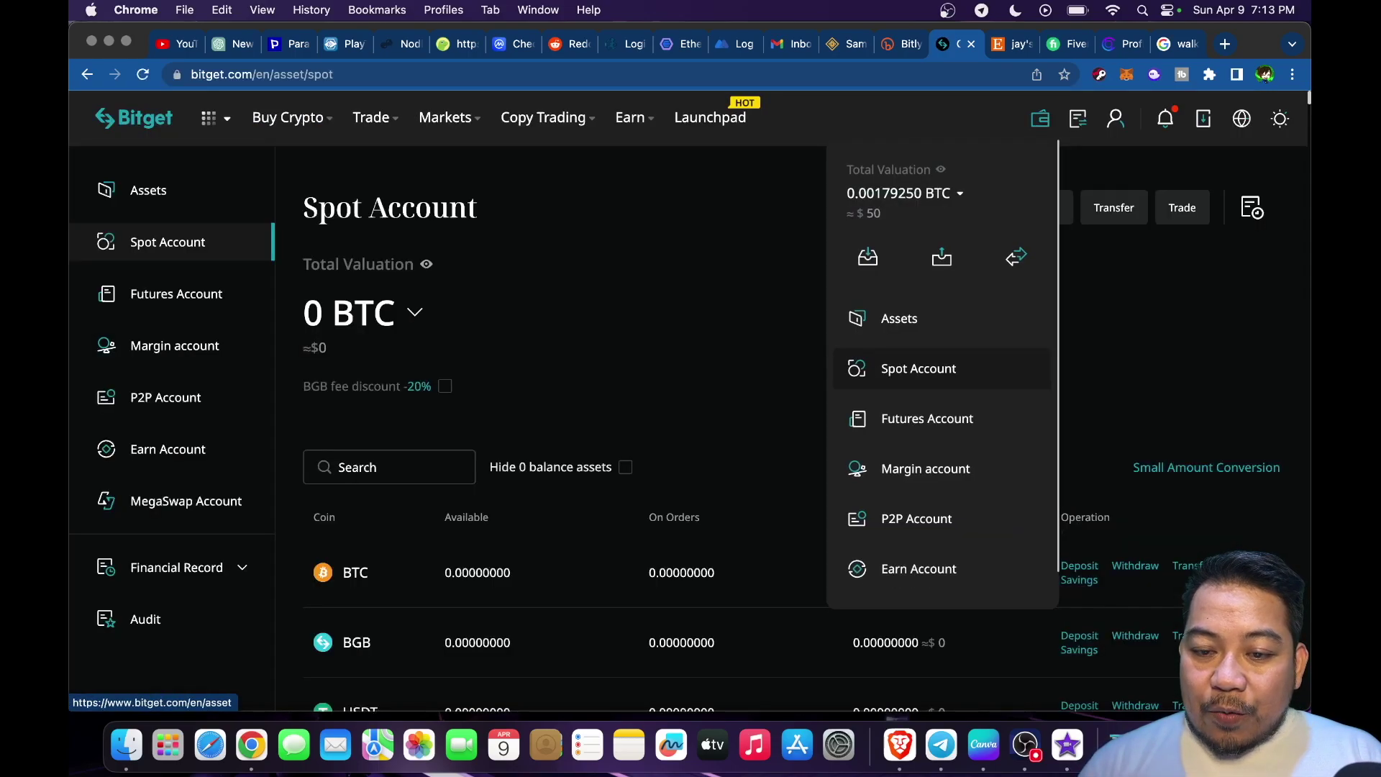
scroll(690, 432, "down", 1)
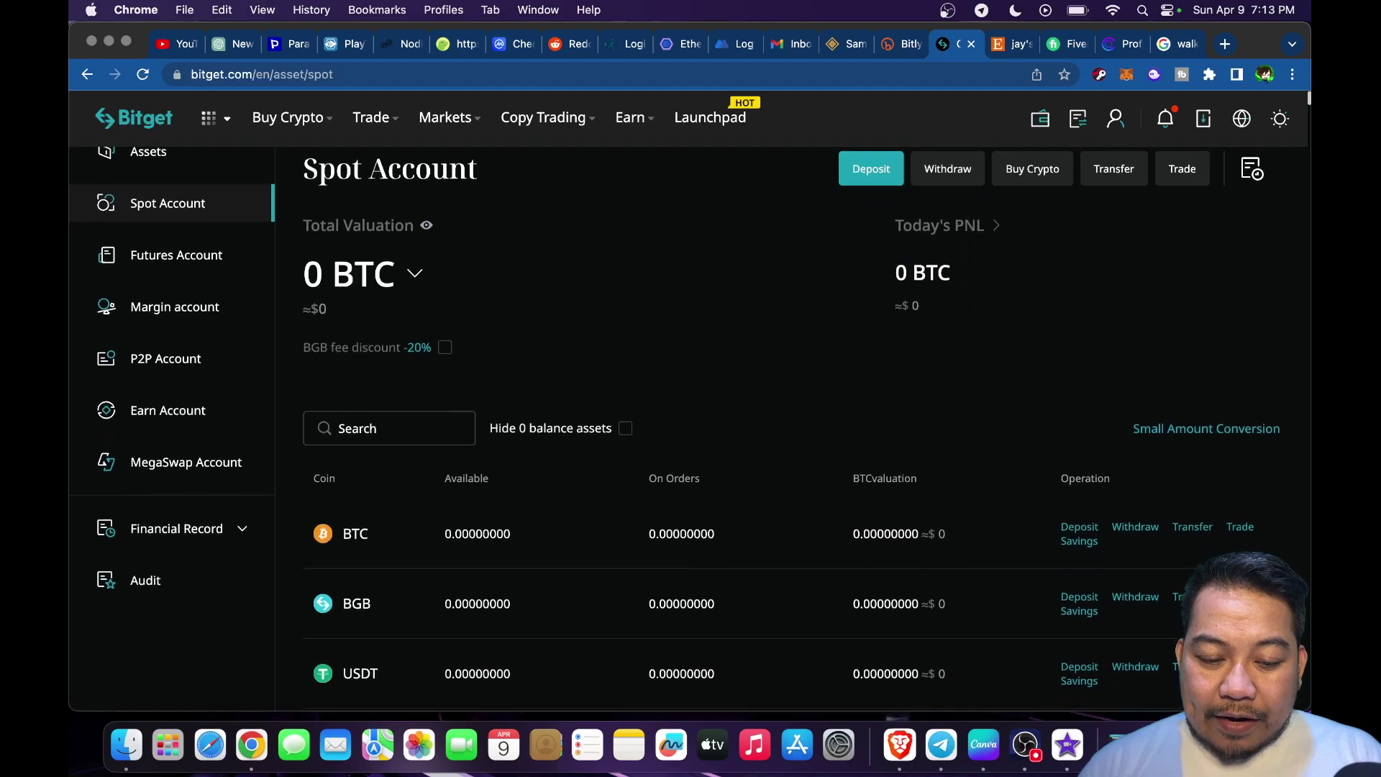
scroll(691, 432, "down", 2)
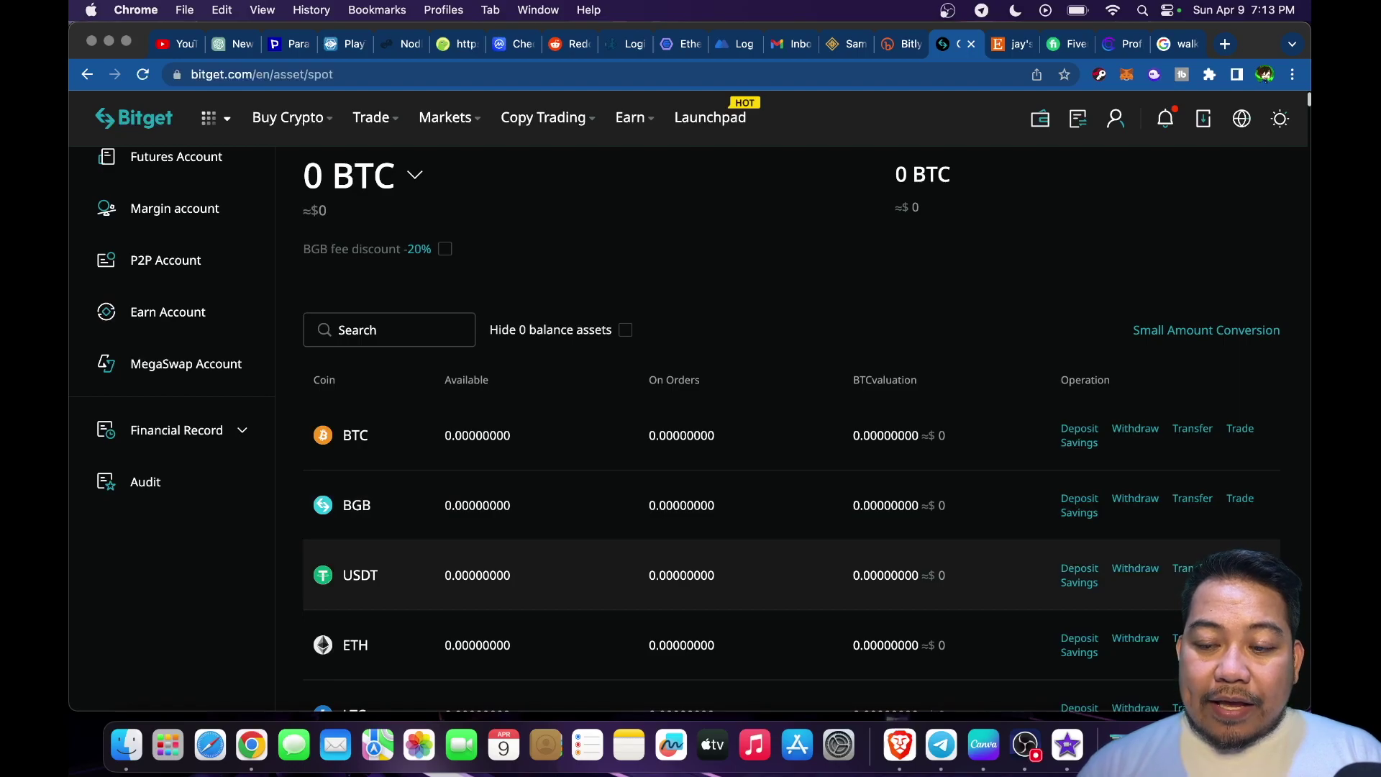
Step: Start a USDC transfer from the Spot to the USDC-M account
left_click(1189, 568)
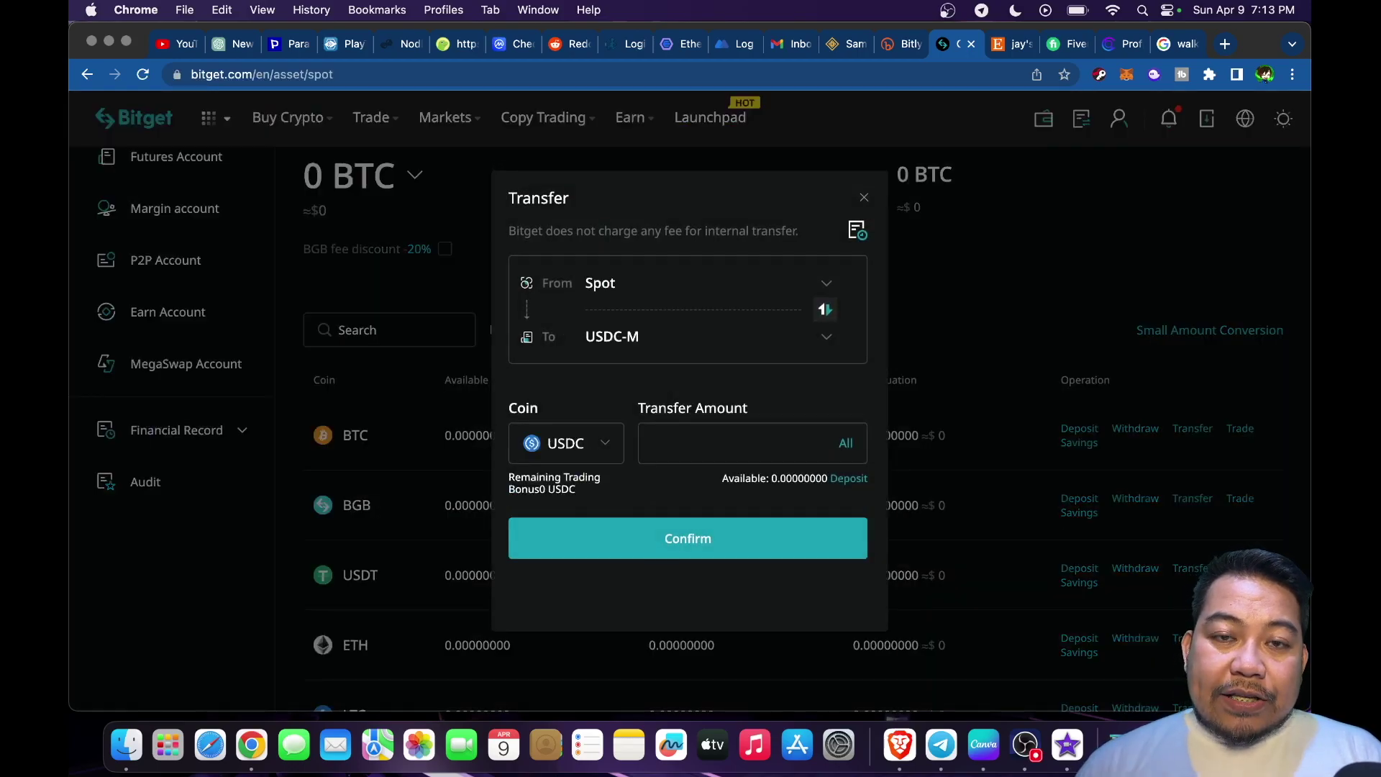
left_click(701, 336)
scroll(666, 465, "down", 1)
scroll(665, 465, "down", 2)
left_click(648, 488)
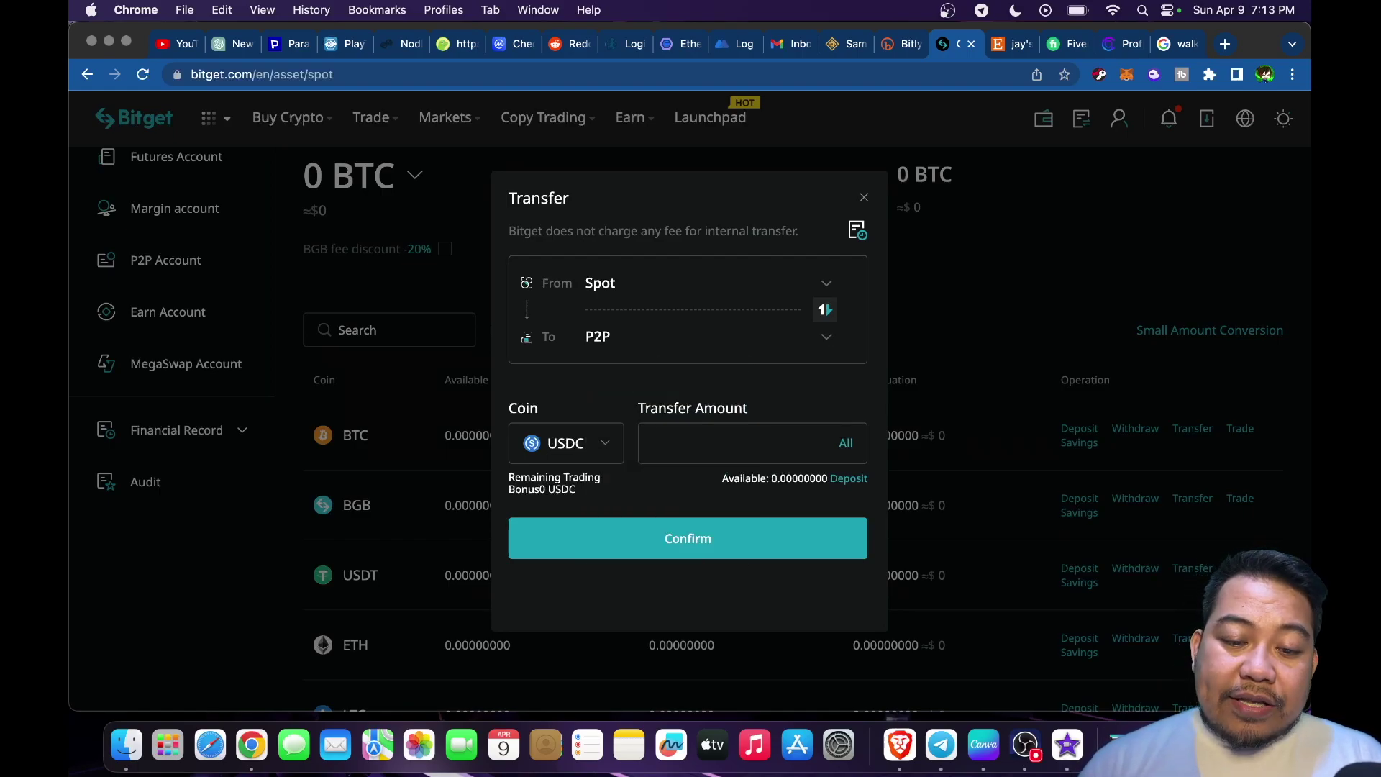
left_click(565, 442)
left_click(561, 533)
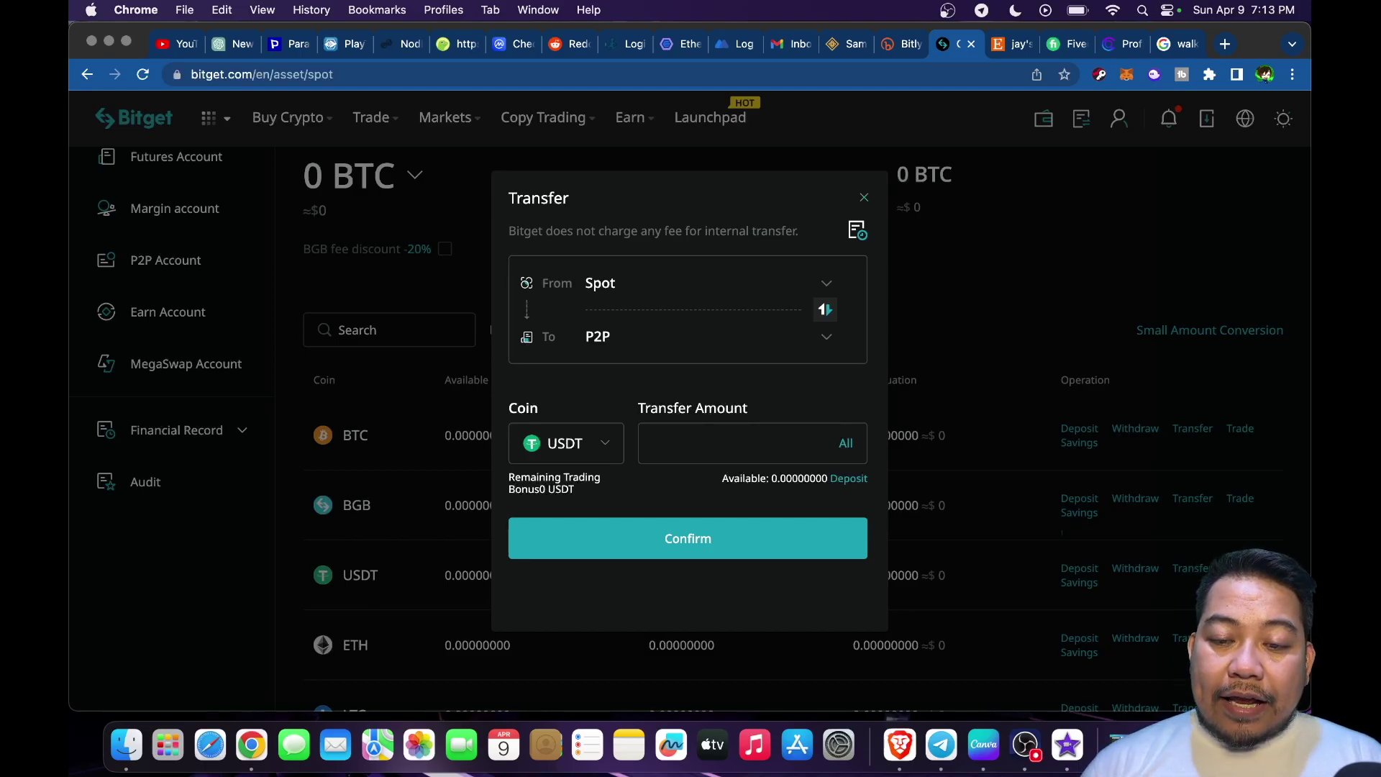
key("Escape")
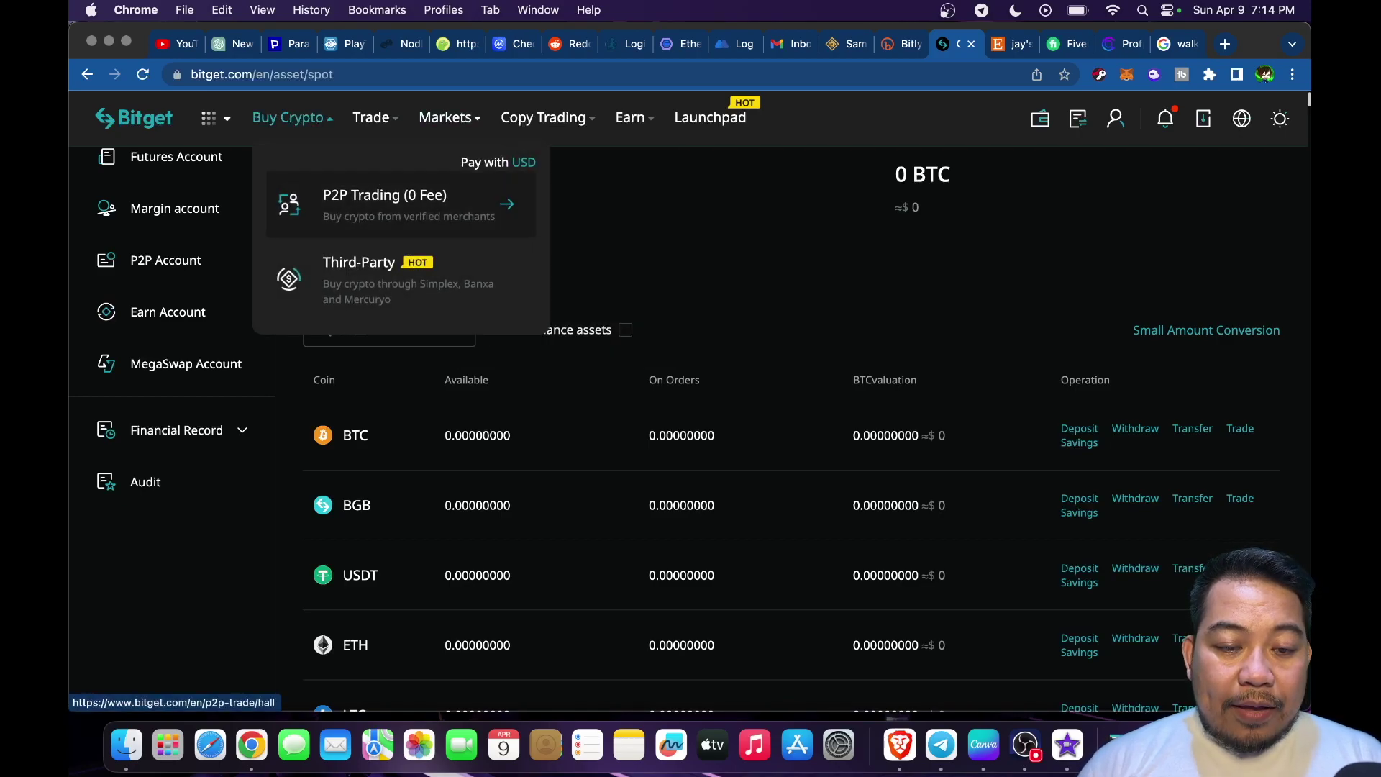
left_click(399, 206)
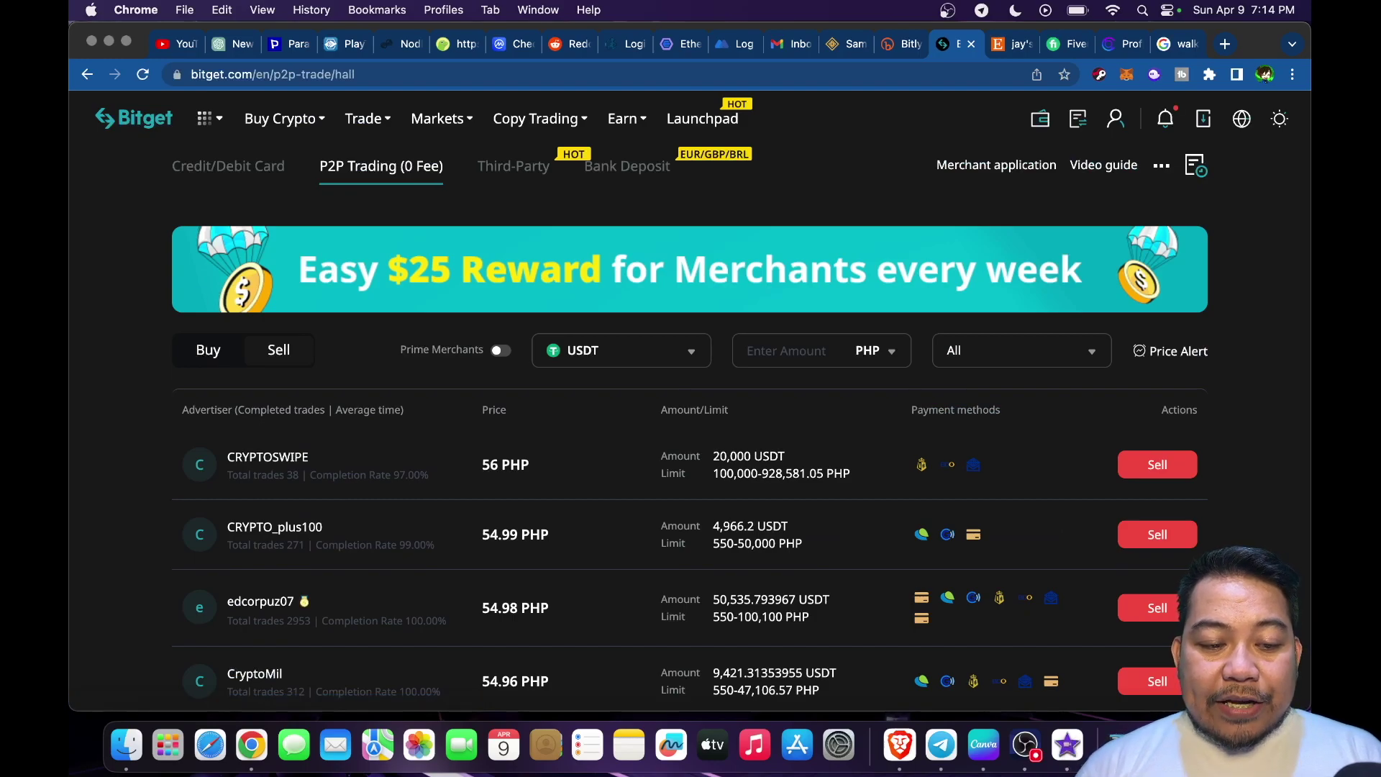
Step: List USDT buyers and open the sell form for CRYPTO_plus100's 54.99 PHP GCash offer
left_click(208, 349)
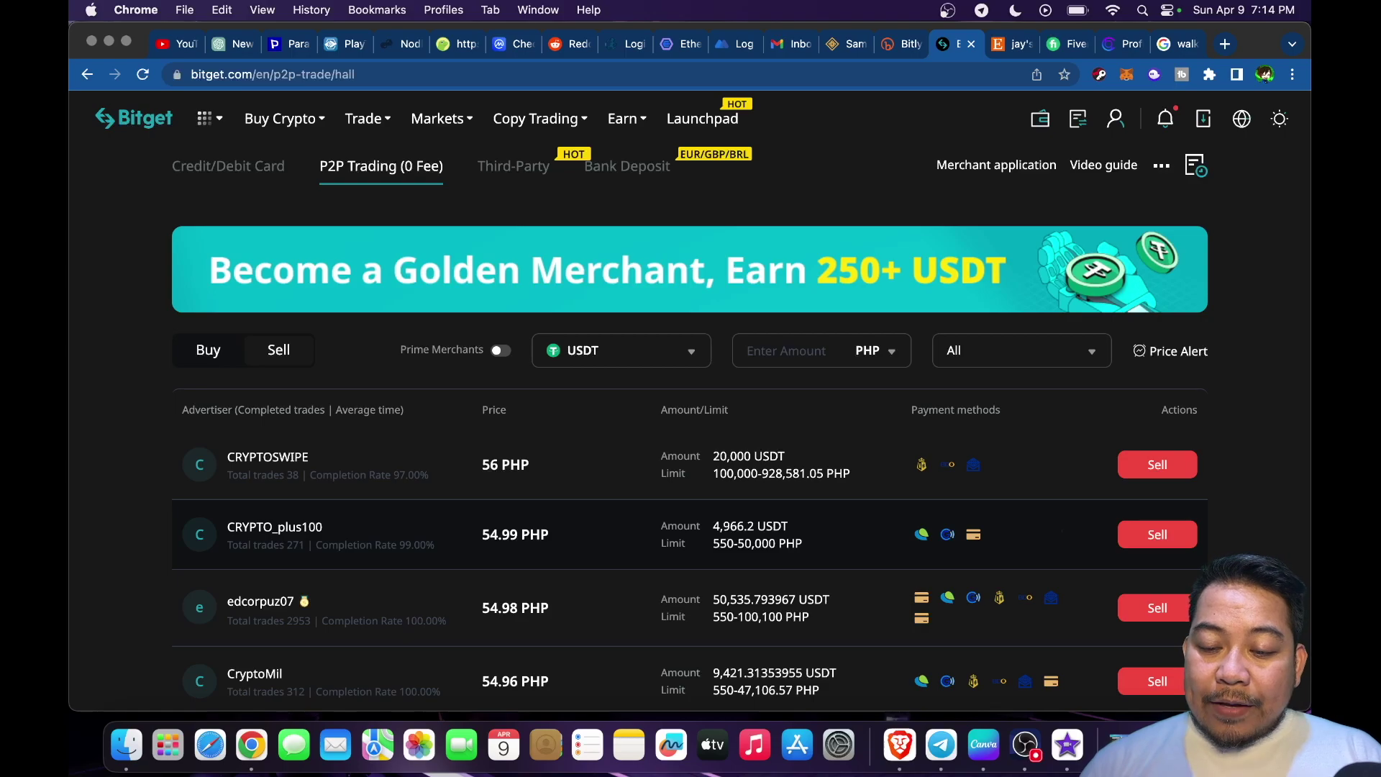
left_click(1157, 534)
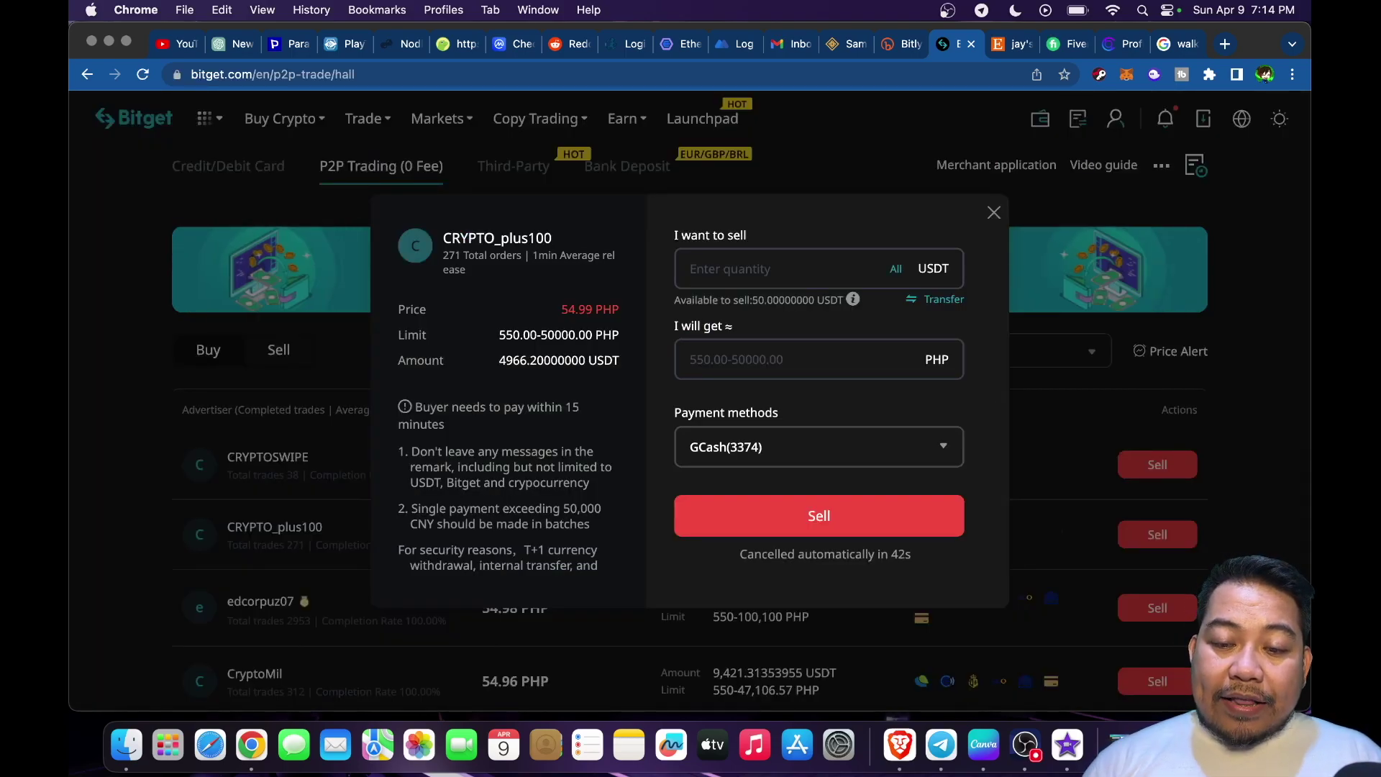
type("50")
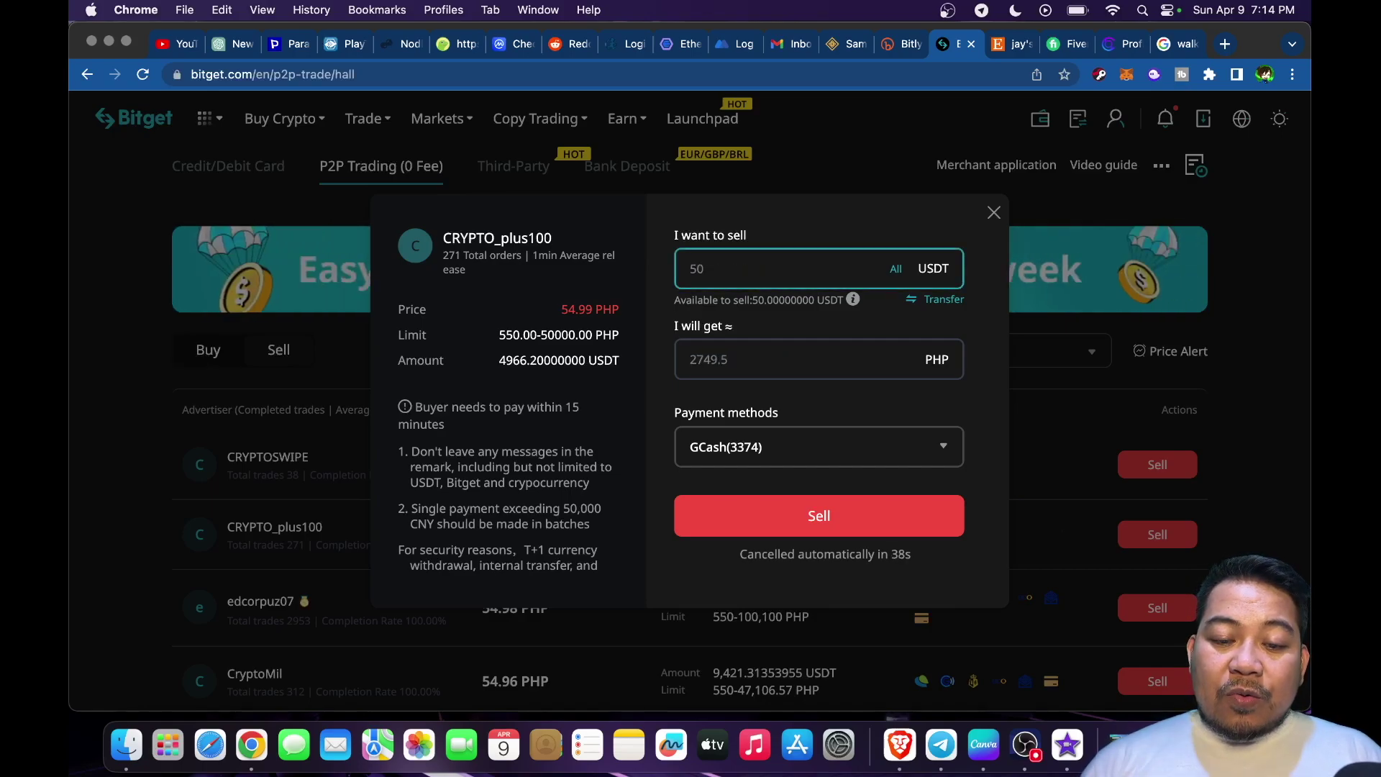
Step: Submit the 50 USDT sell order for 2,749.5 PHP via GCash
left_click(819, 514)
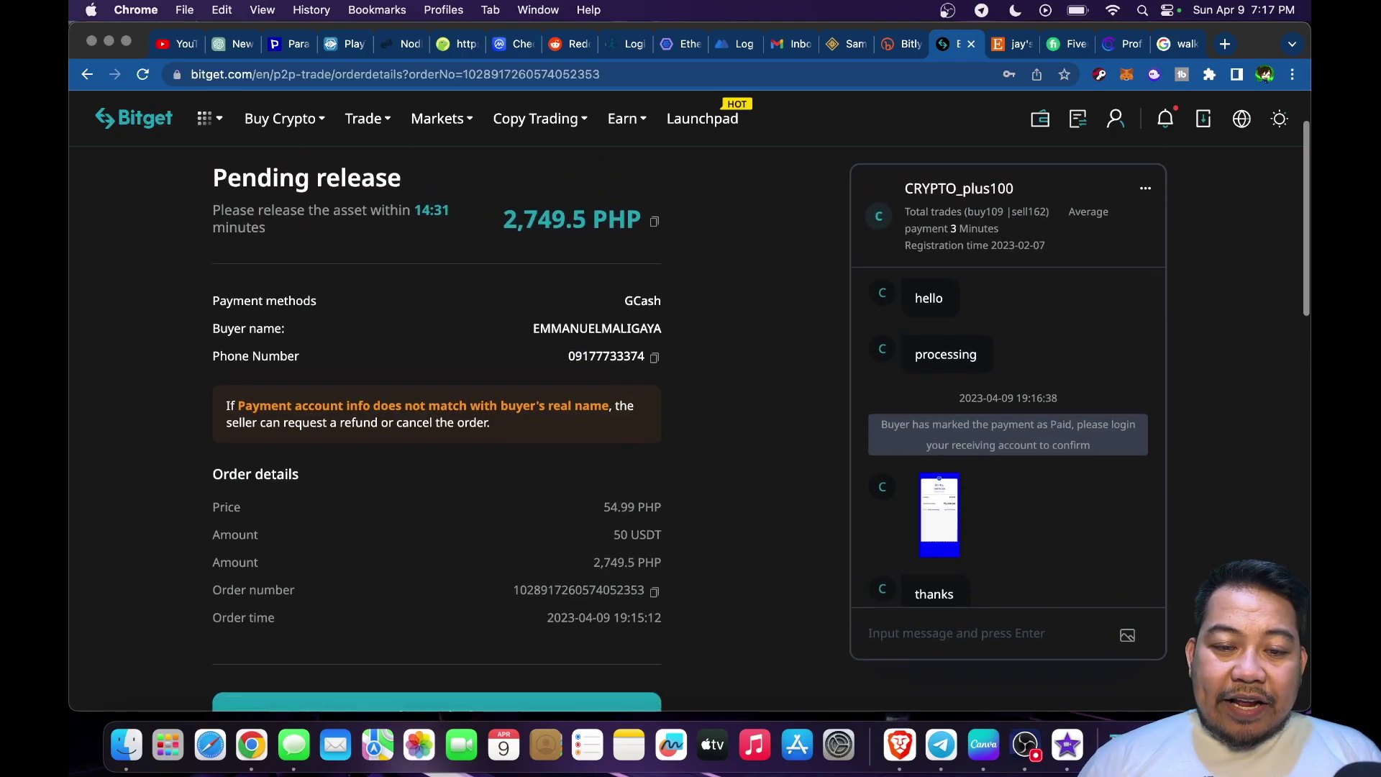
scroll(761, 415, "down", 1)
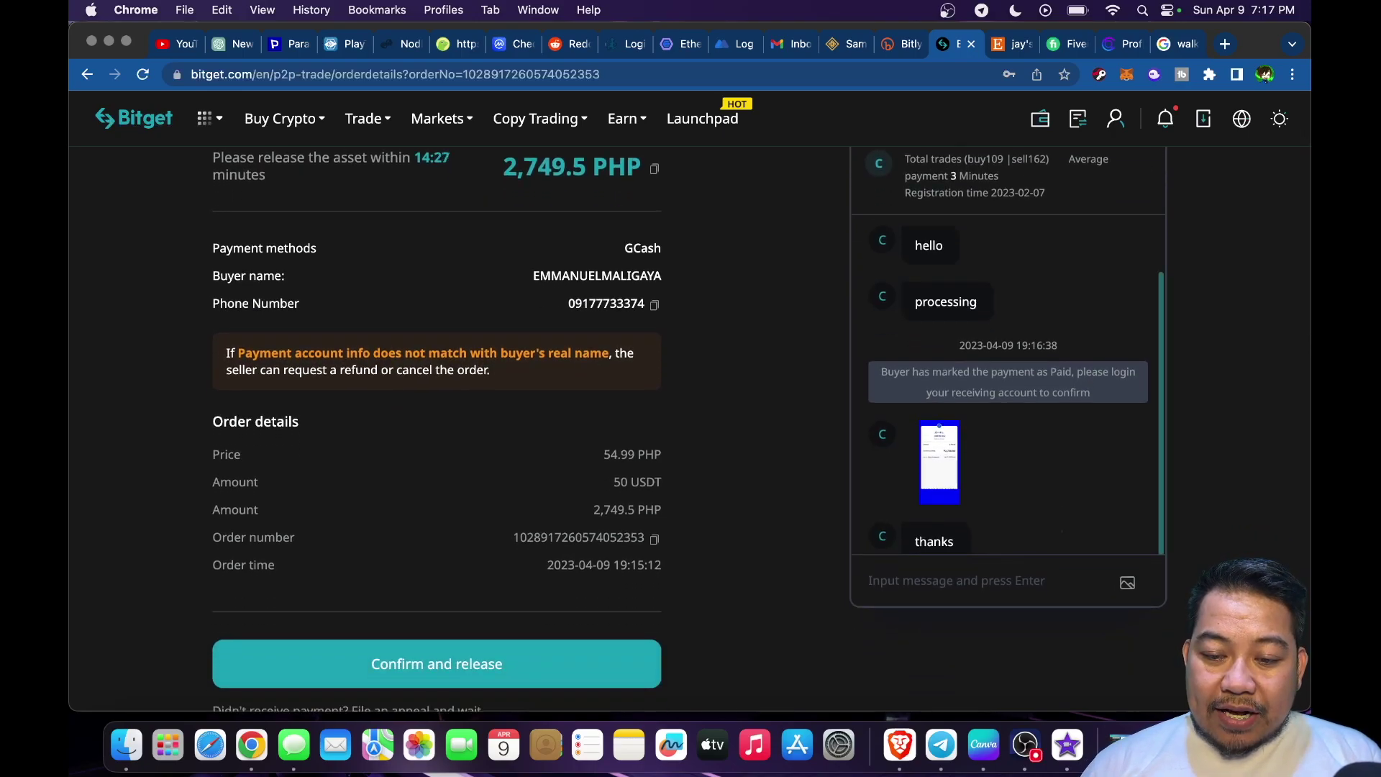
Step: Review the buyer's 2,749.50 PHP GCash receipt and confirm releasing the 50 USDT
left_click(938, 463)
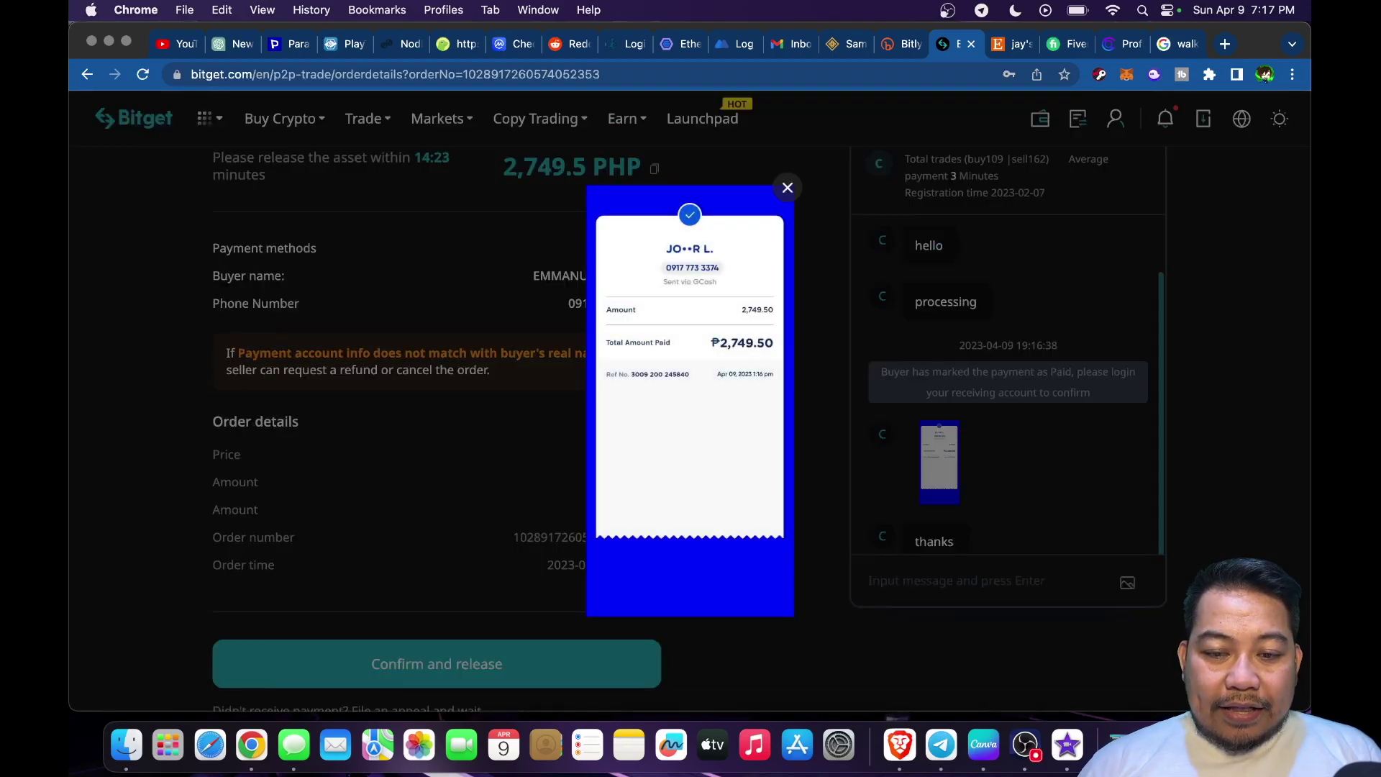
key("Escape")
scroll(690, 431, "down", 2)
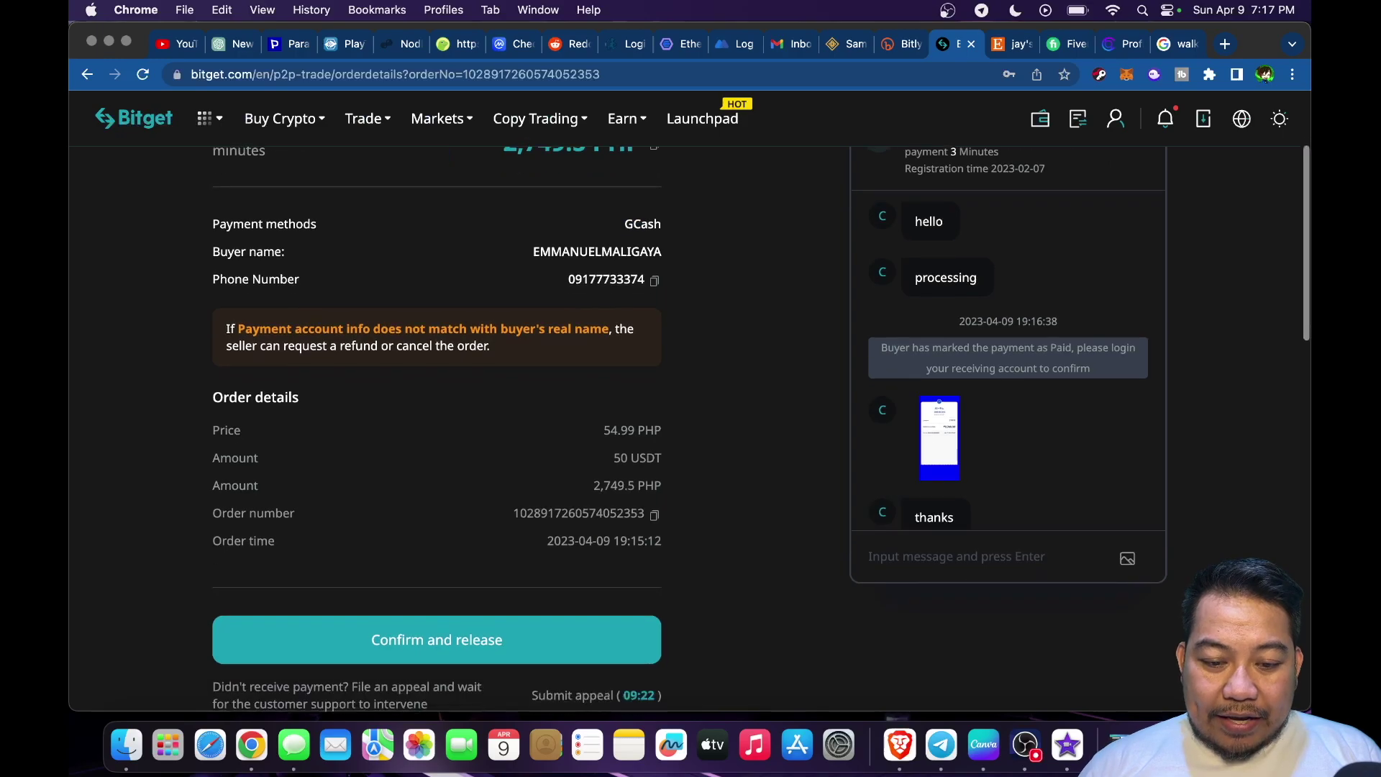
left_click(436, 558)
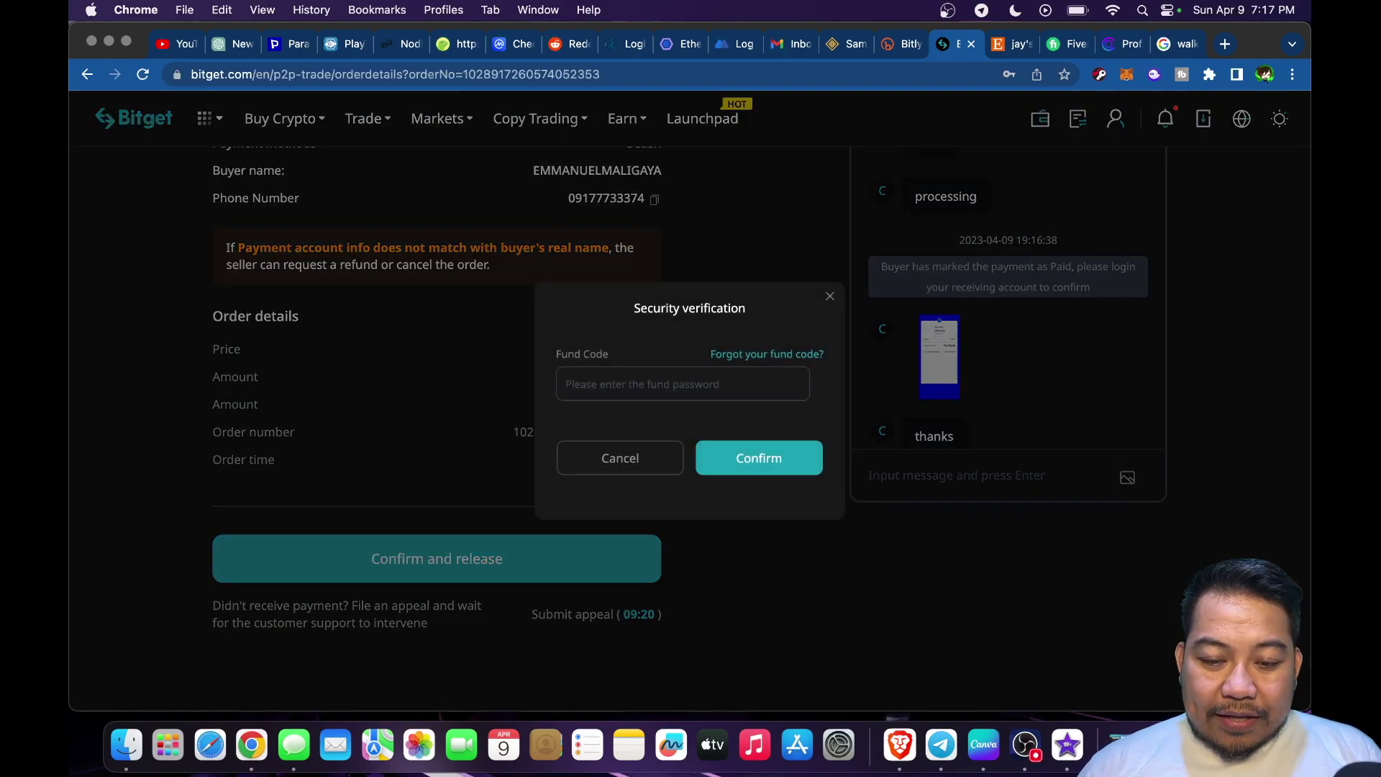